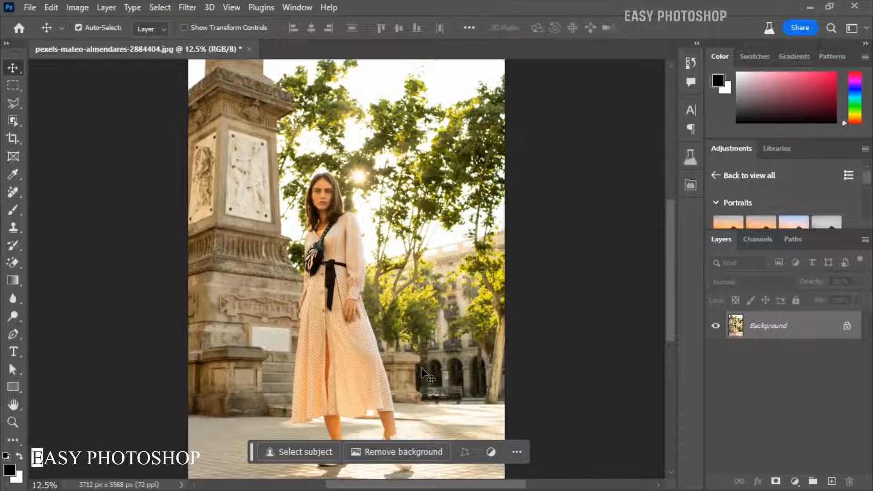
Duplicate the background layer and enable the Depth Blur neural filter on the copy.
{"action": "key", "text": "ctrl+j"}
{"action": "left_click", "coordinate": [187, 7]}
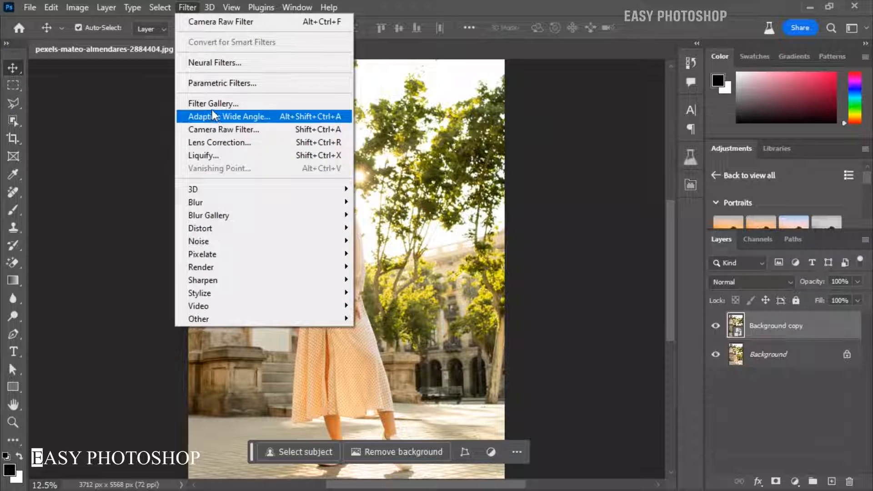
{"action": "left_click", "coordinate": [211, 63]}
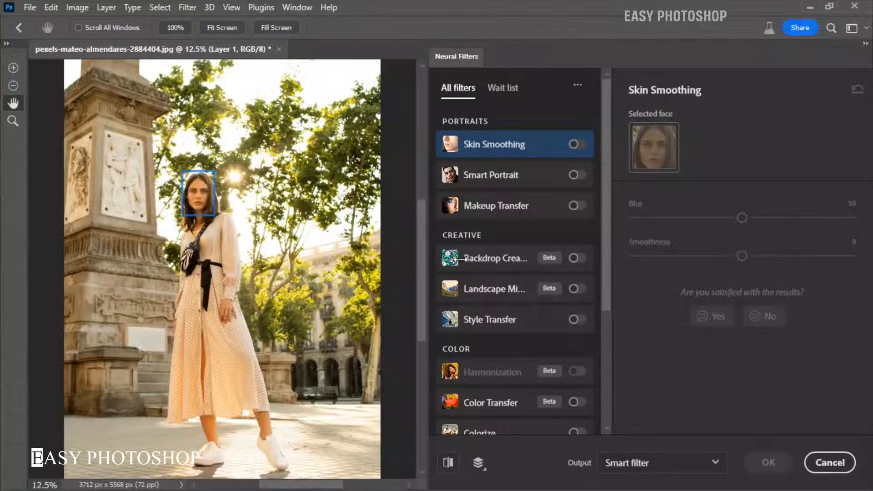
{"action": "left_click_drag", "start_coordinate": [604, 209], "coordinate": [609, 327]}
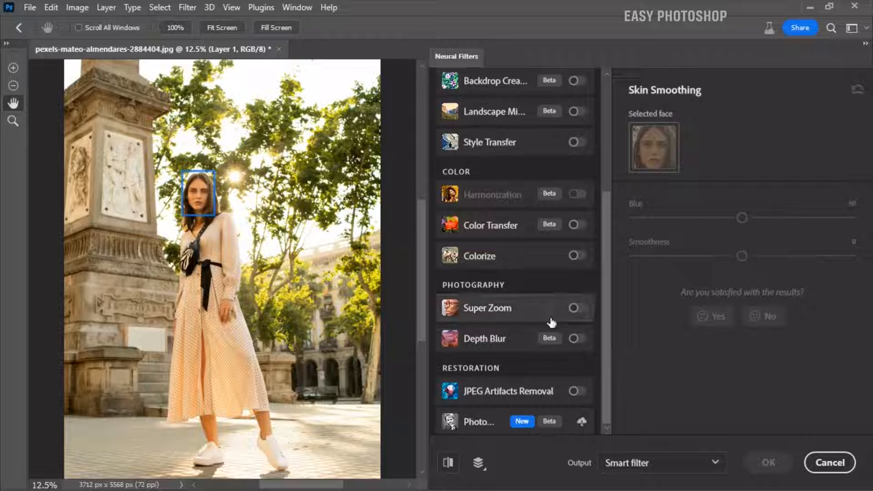
{"action": "left_click", "coordinate": [578, 339]}
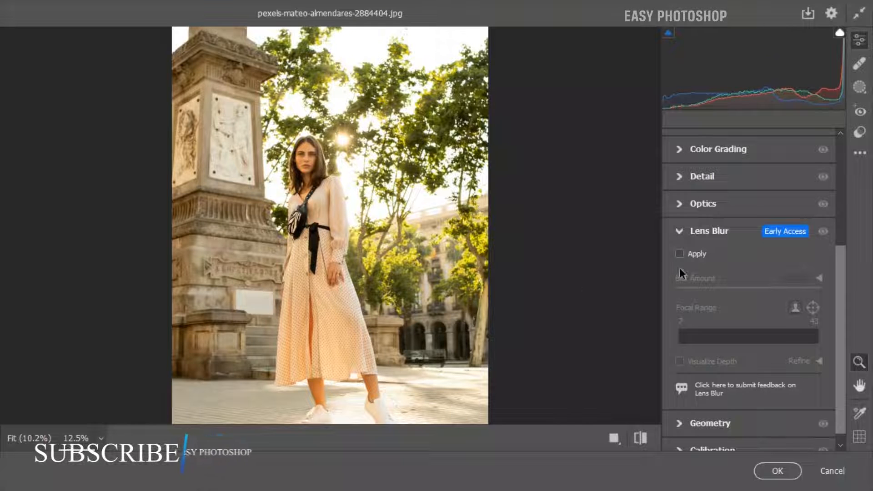
Apply Lens Blur in Camera Raw with a blur amount of 89, and set the Depth Blur strength to 97 in Neural Filters.
{"action": "left_click", "coordinate": [681, 255]}
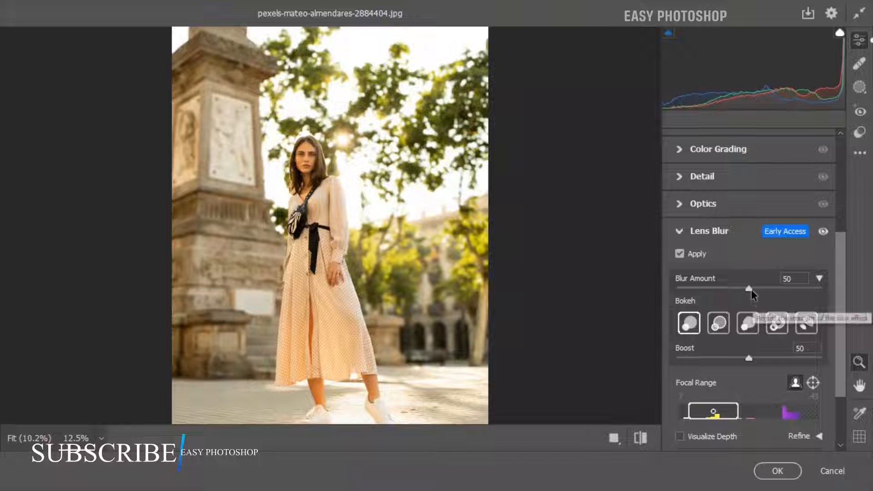
{"action": "left_click_drag", "start_coordinate": [748, 289], "coordinate": [789, 289]}
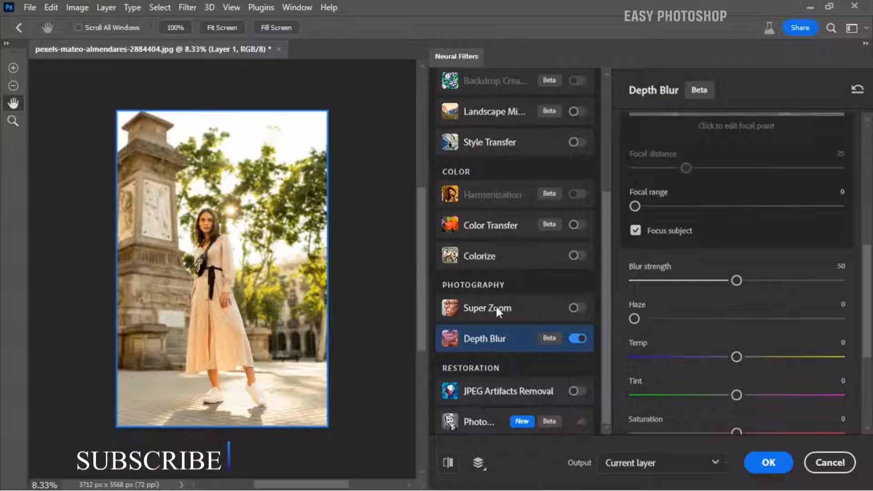
{"action": "left_click_drag", "start_coordinate": [735, 281], "coordinate": [801, 285]}
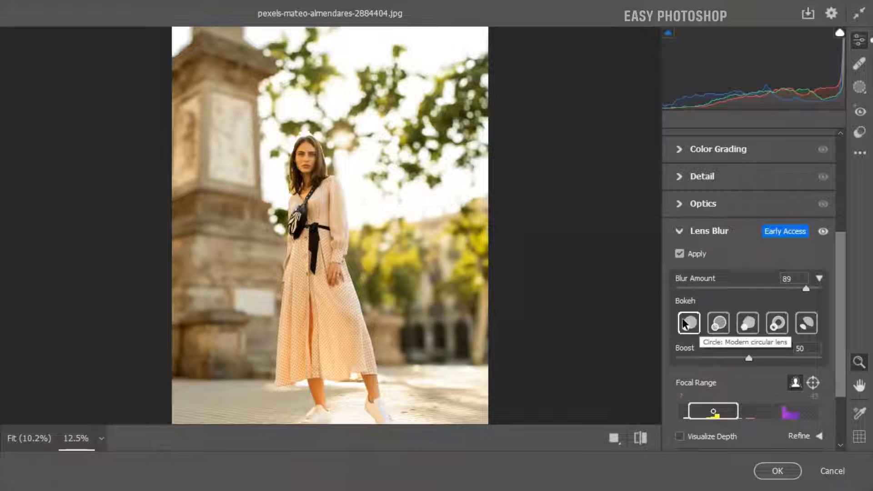
Try the Lens Blur bokeh shapes, keeping the fifth with Boost at 66, and compare the Depth Blur result with the original.
{"action": "left_click", "coordinate": [719, 323]}
{"action": "left_click", "coordinate": [747, 322]}
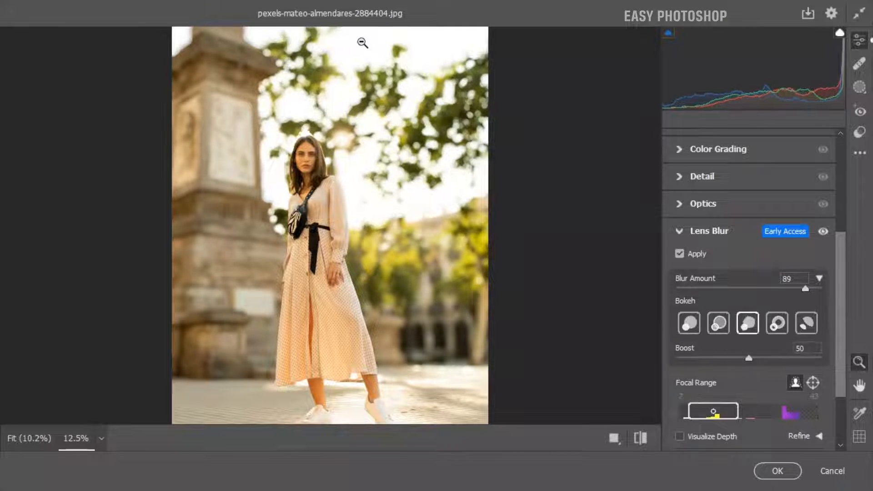
{"action": "left_click", "coordinate": [807, 323]}
{"action": "left_click_drag", "start_coordinate": [748, 359], "coordinate": [770, 359]}
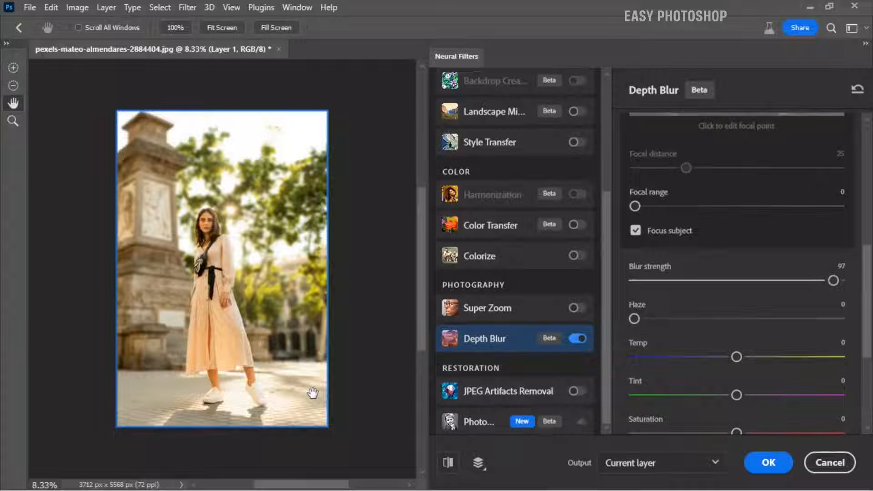
{"action": "left_click", "coordinate": [448, 463]}
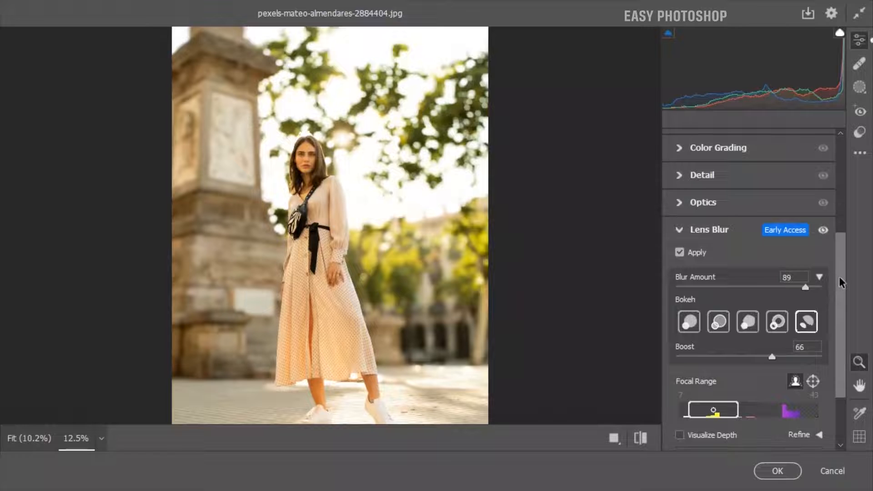
Try shifting the Lens Blur focal range and focusing on the background trees, and return the focus to the subject.
{"action": "left_click_drag", "start_coordinate": [839, 276], "coordinate": [839, 327]}
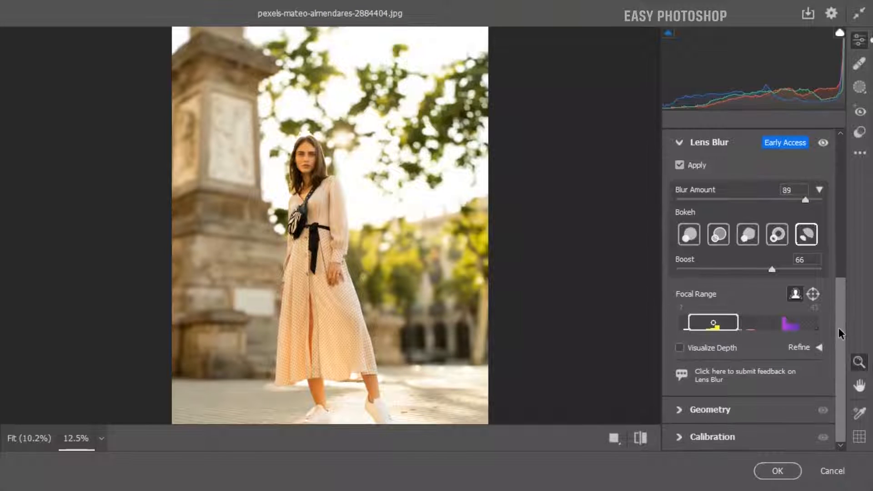
{"action": "left_click_drag", "start_coordinate": [713, 324], "coordinate": [715, 324]}
{"action": "left_click", "coordinate": [791, 324]}
{"action": "left_click_drag", "start_coordinate": [791, 324], "coordinate": [712, 328]}
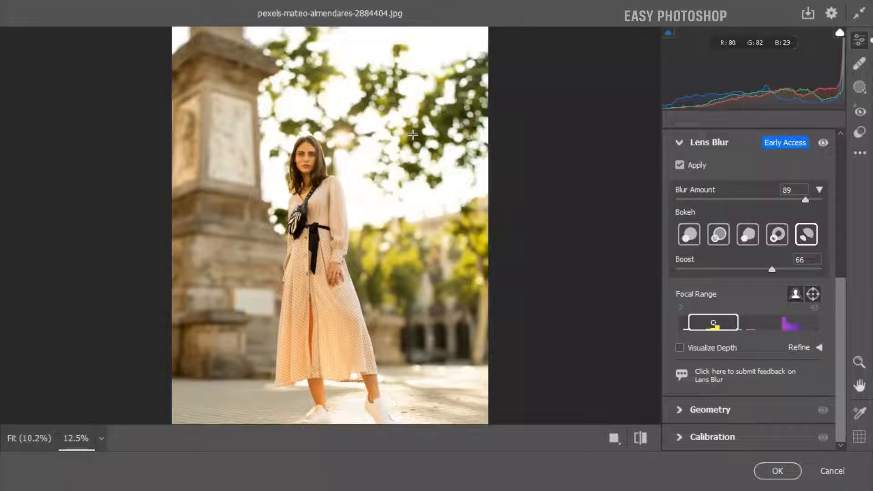
{"action": "left_click", "coordinate": [413, 134]}
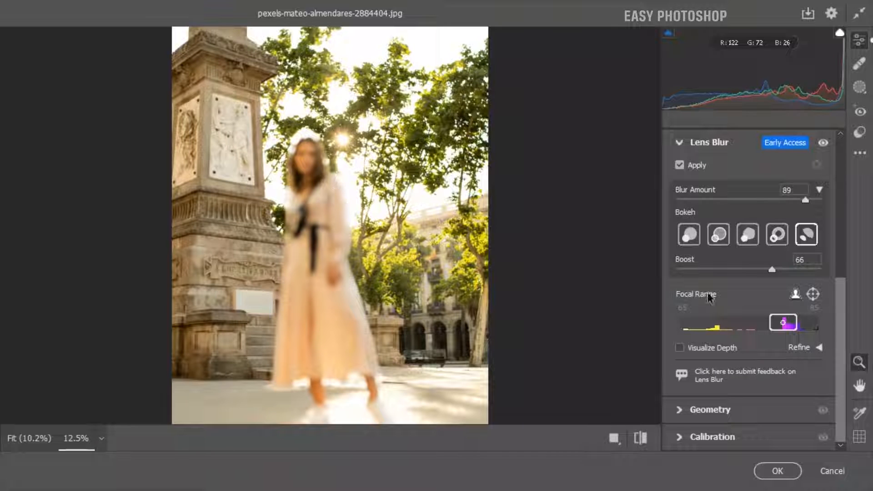
{"action": "left_click", "coordinate": [795, 294]}
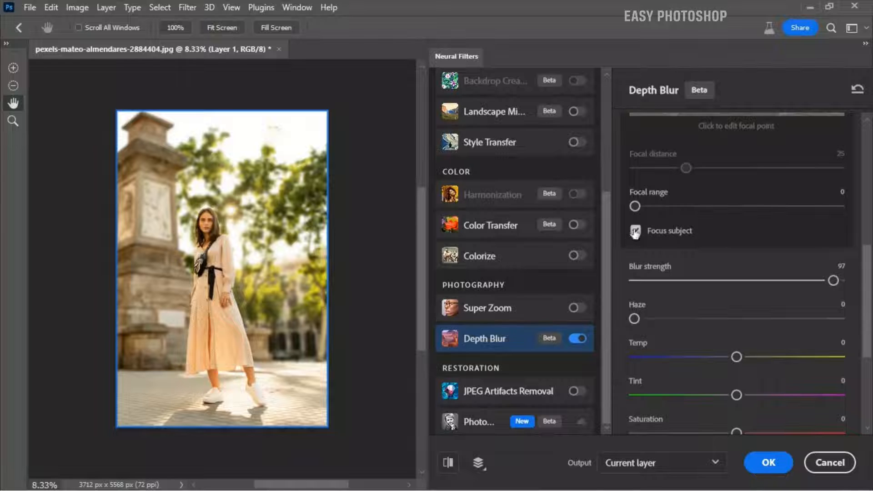
Turn off Focus subject in Depth Blur, try the focal distance at 99, and set the focal range to about 55.
{"action": "left_click", "coordinate": [636, 232]}
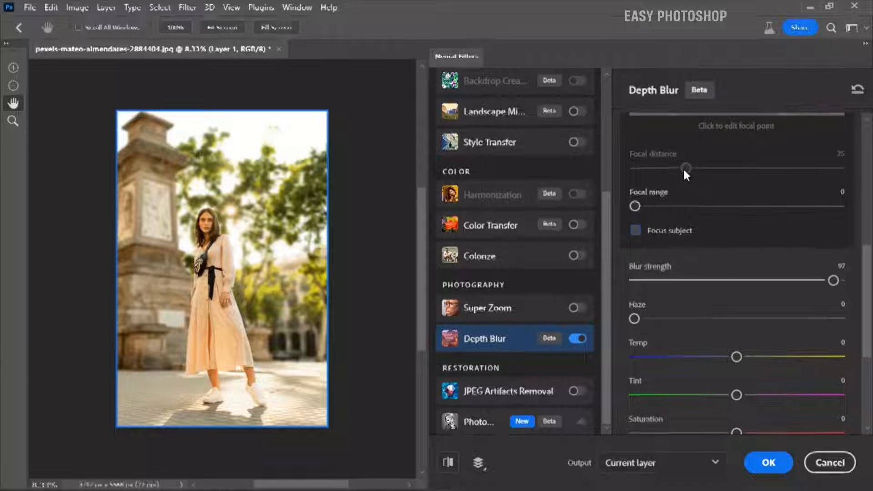
{"action": "left_click_drag", "start_coordinate": [684, 171], "coordinate": [776, 170]}
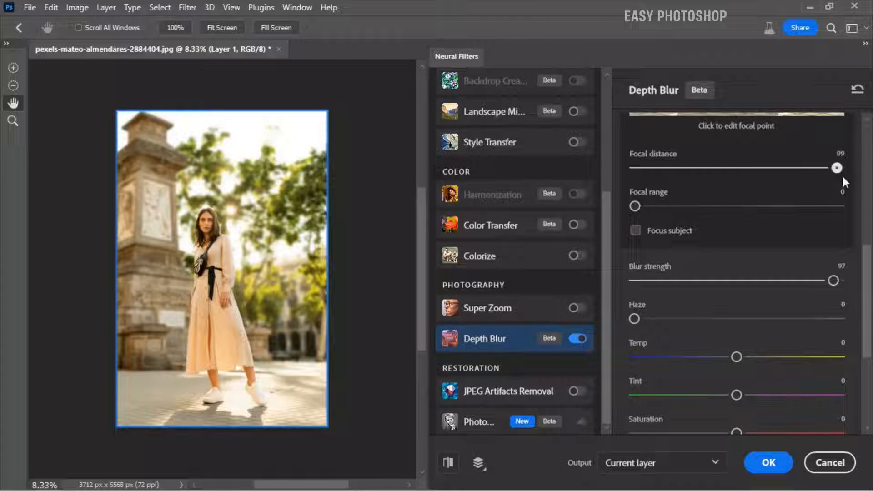
{"action": "left_click_drag", "start_coordinate": [844, 174], "coordinate": [845, 174]}
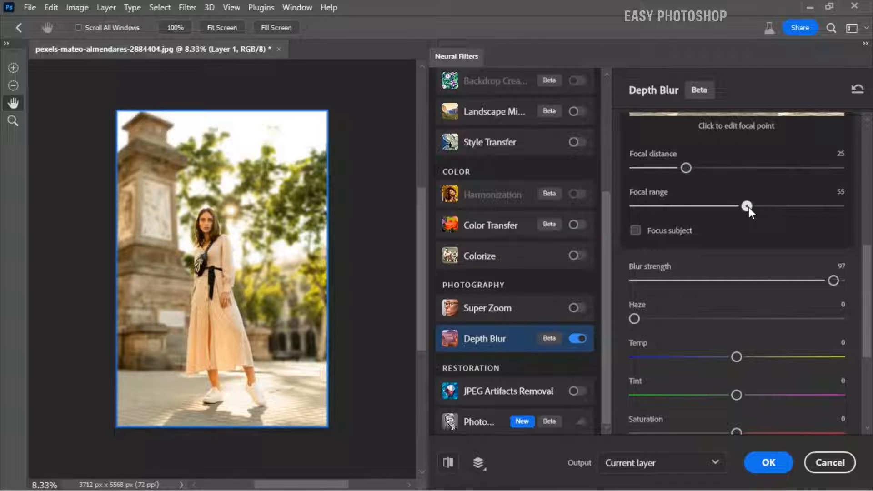
{"action": "left_click_drag", "start_coordinate": [748, 207], "coordinate": [749, 205]}
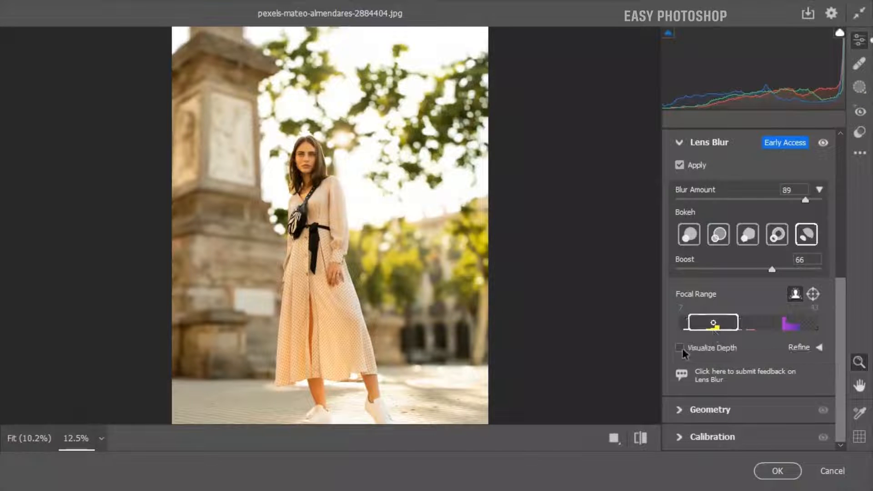
Preview the depth map of the photo in both Lens Blur and Depth Blur.
{"action": "left_click", "coordinate": [680, 348]}
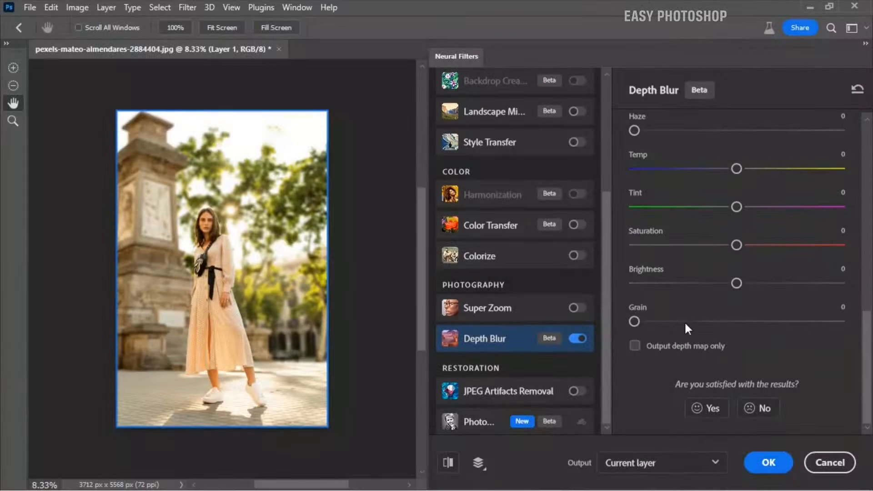
{"action": "left_click", "coordinate": [635, 347]}
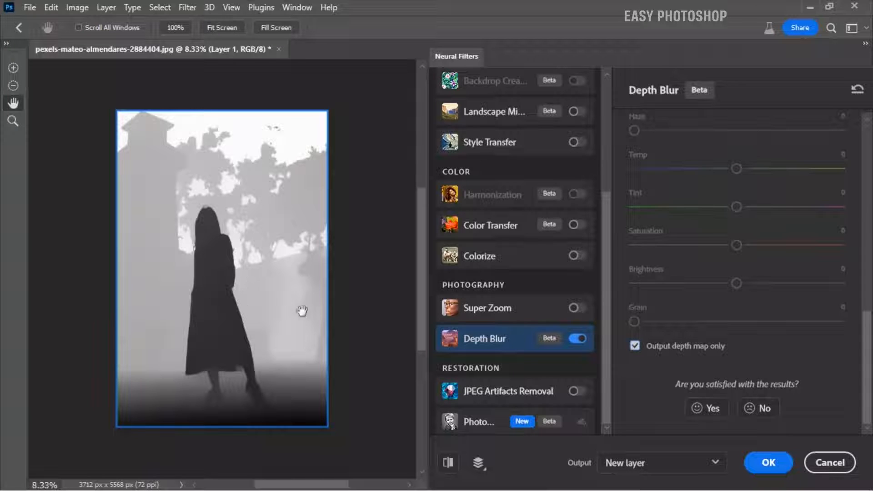
{"action": "left_click", "coordinate": [635, 347]}
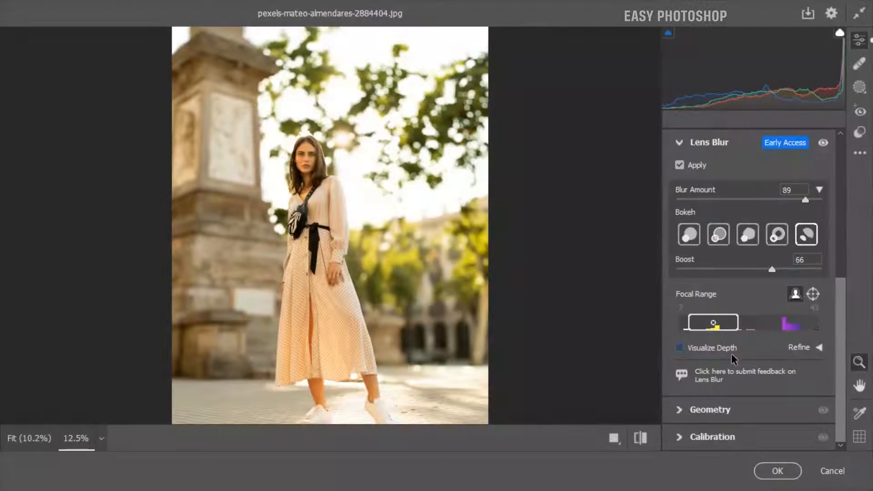
Refine the Lens Blur depth by painting blur over the woman's bag and belt, and paint the focus back over them.
{"action": "left_click", "coordinate": [818, 347]}
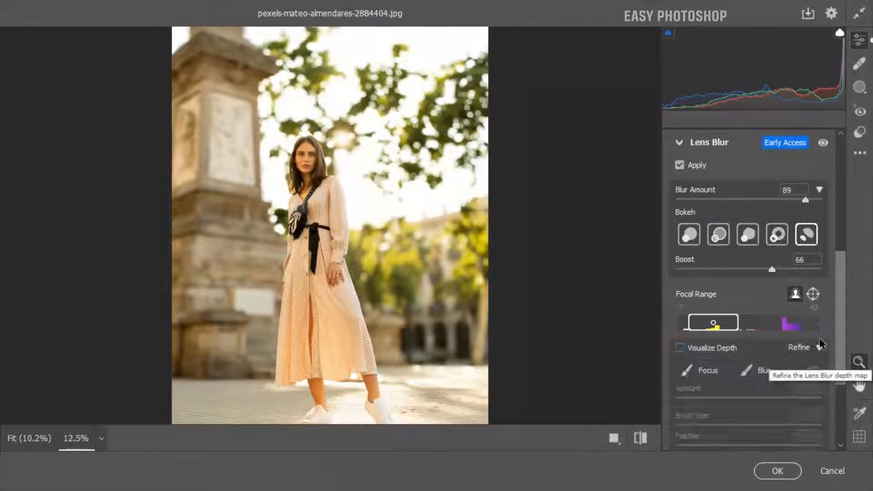
{"action": "left_click_drag", "start_coordinate": [838, 313], "coordinate": [830, 343]}
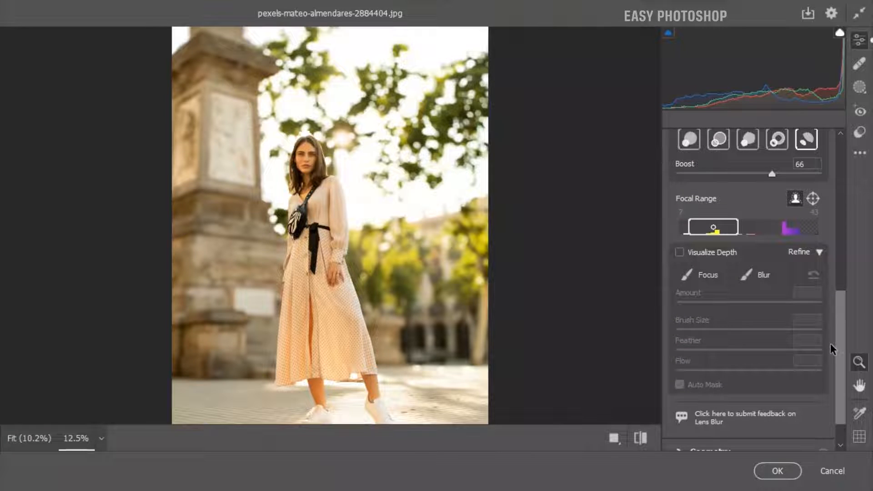
{"action": "left_click", "coordinate": [757, 274]}
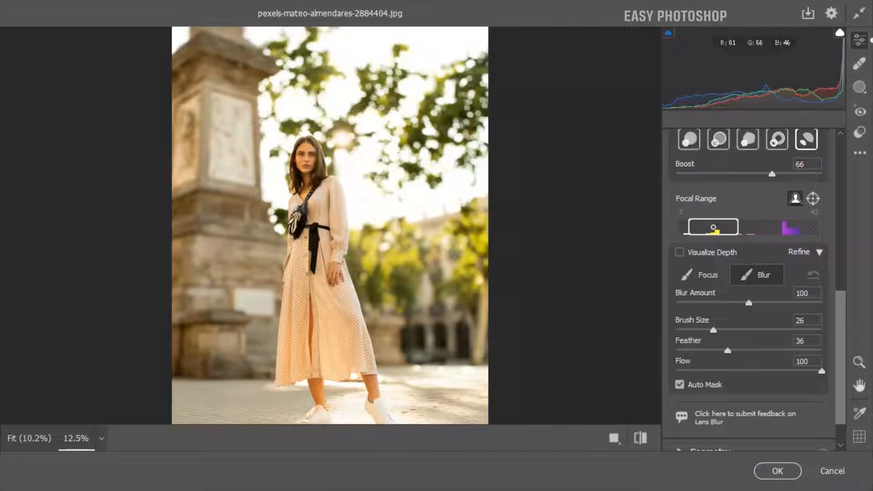
{"action": "left_click_drag", "start_coordinate": [310, 217], "coordinate": [315, 241]}
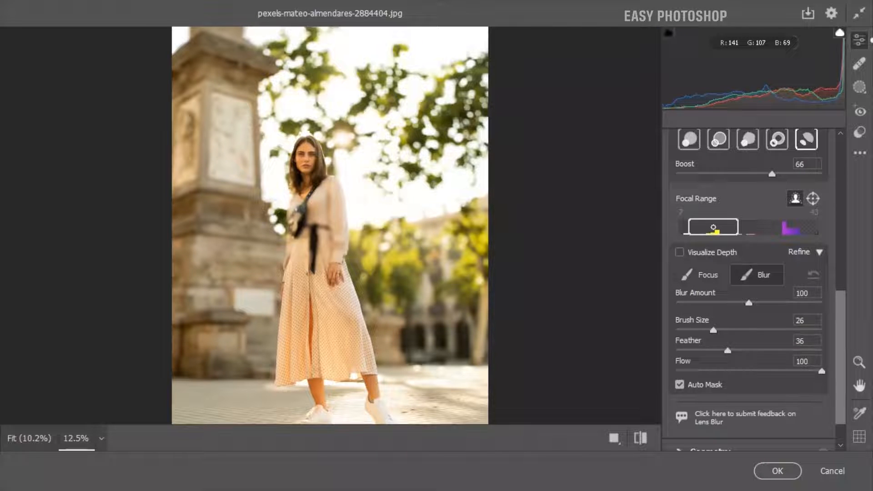
{"action": "left_click", "coordinate": [703, 279]}
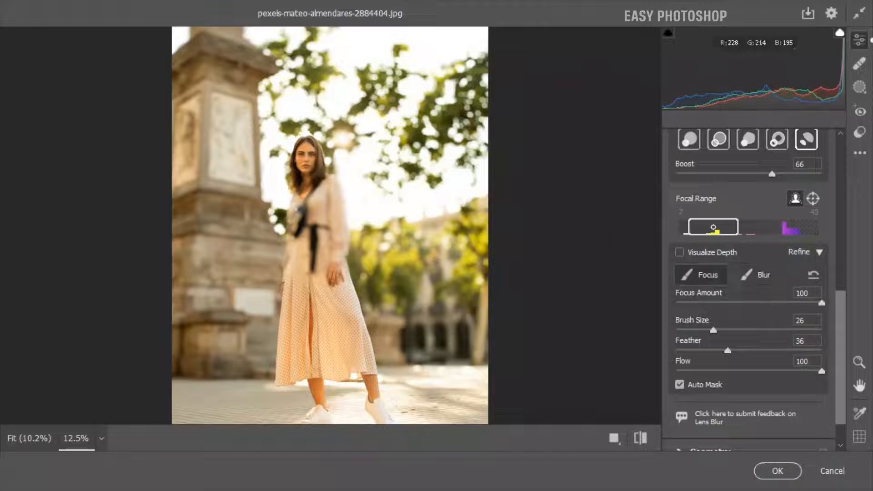
{"action": "left_click_drag", "start_coordinate": [311, 218], "coordinate": [314, 264]}
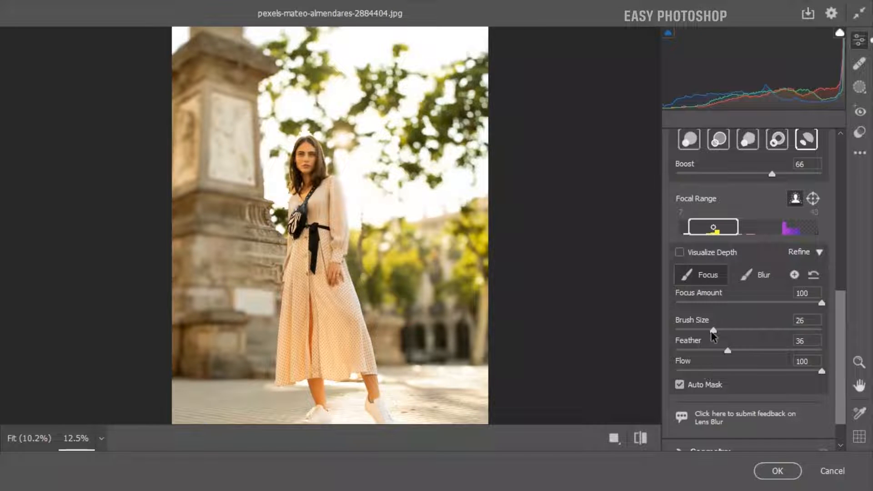
Set the Focus brush to Focus Amount 65 and Brush Size 25, with a higher feather and slightly lower flow.
{"action": "mouse_move", "coordinate": [714, 330]}
{"action": "left_mouse_down"}
{"action": "mouse_move", "coordinate": [722, 329]}
{"action": "mouse_move", "coordinate": [711, 329]}
{"action": "left_mouse_up"}
{"action": "left_click", "coordinate": [770, 302]}
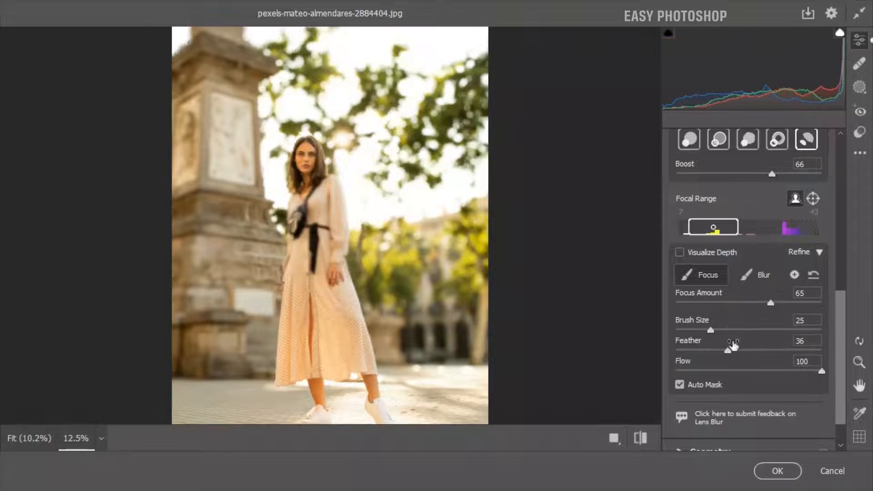
{"action": "left_click_drag", "start_coordinate": [727, 351], "coordinate": [742, 351]}
{"action": "left_click_drag", "start_coordinate": [821, 372], "coordinate": [809, 371]}
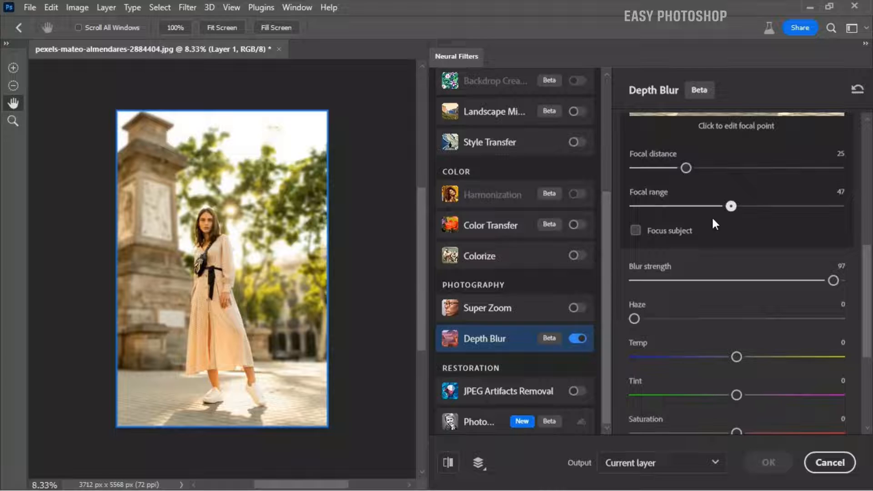
Adjust the Depth Blur color settings to Temp +5, Tint -14, Saturation +2 and Brightness -7.
{"action": "scroll", "coordinate": [642, 205], "scroll_direction": "down", "scroll_amount": 3}
{"action": "left_click_drag", "start_coordinate": [737, 239], "coordinate": [748, 240]}
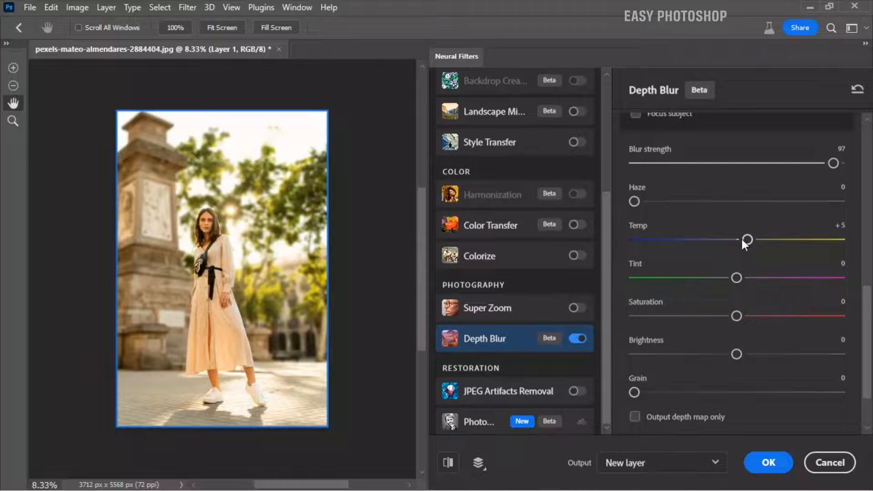
{"action": "left_click_drag", "start_coordinate": [735, 277], "coordinate": [728, 277]}
{"action": "left_click_drag", "start_coordinate": [740, 314], "coordinate": [743, 315]}
{"action": "mouse_move", "coordinate": [736, 354]}
{"action": "left_mouse_down"}
{"action": "mouse_move", "coordinate": [744, 354]}
{"action": "mouse_move", "coordinate": [722, 353]}
{"action": "left_mouse_up"}
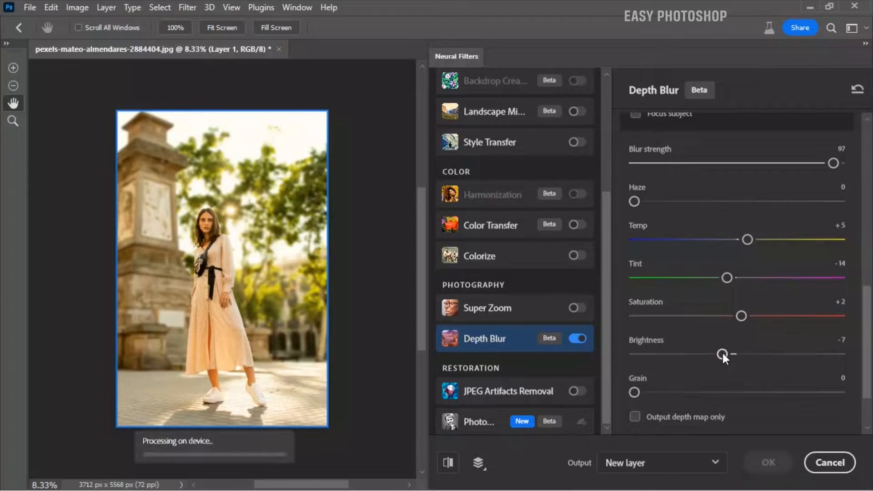